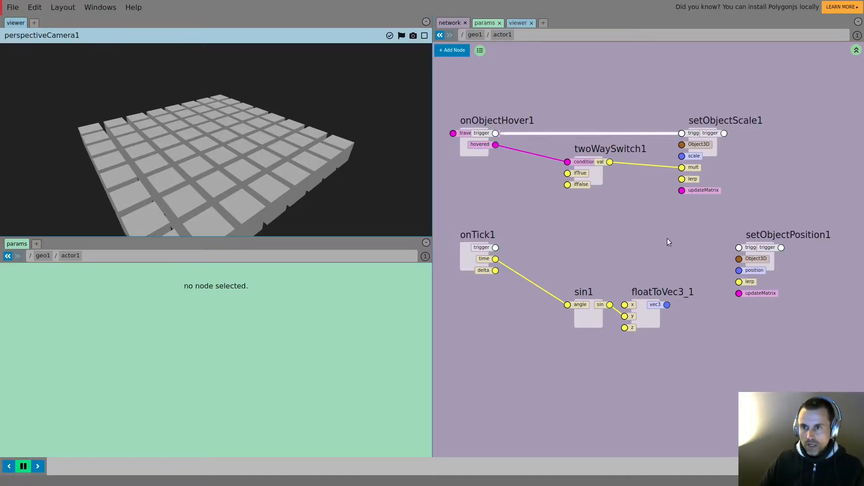
Set the lerp of setObjectScale1 to 0.21 and connect its trigger input to the onTick1 trigger
click(692, 178)
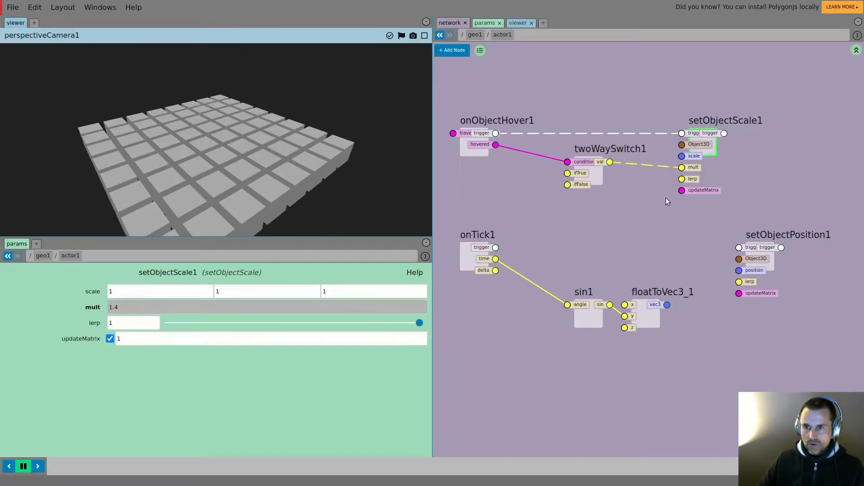
click(220, 323)
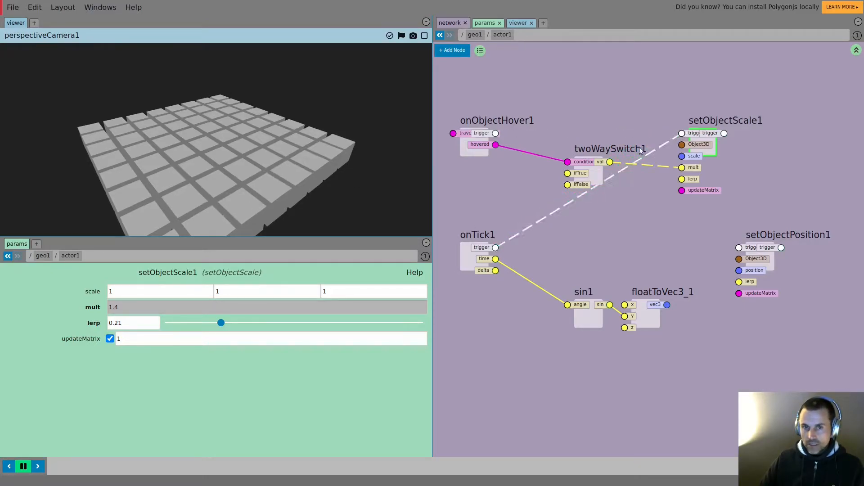
drag(661, 143, 671, 139)
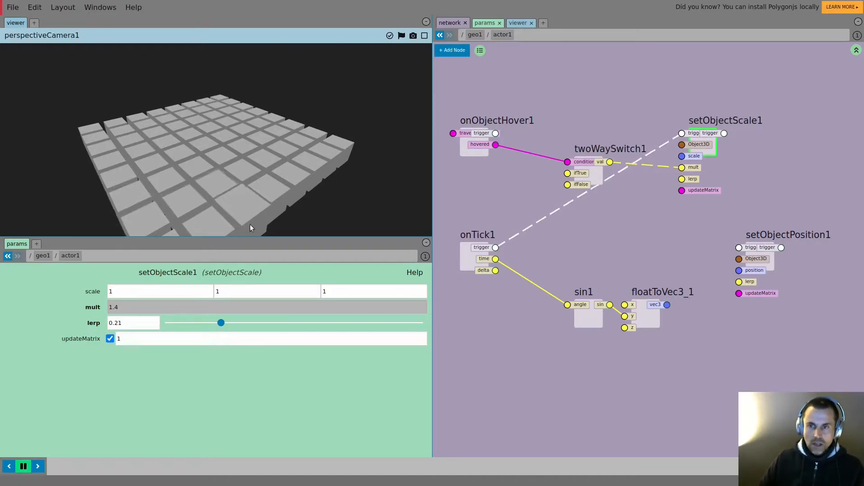
Add a setObjectMaterialColor node beside setObjectScale1 and connect the scale node's trigger output to its trigger input
drag(631, 246, 598, 243)
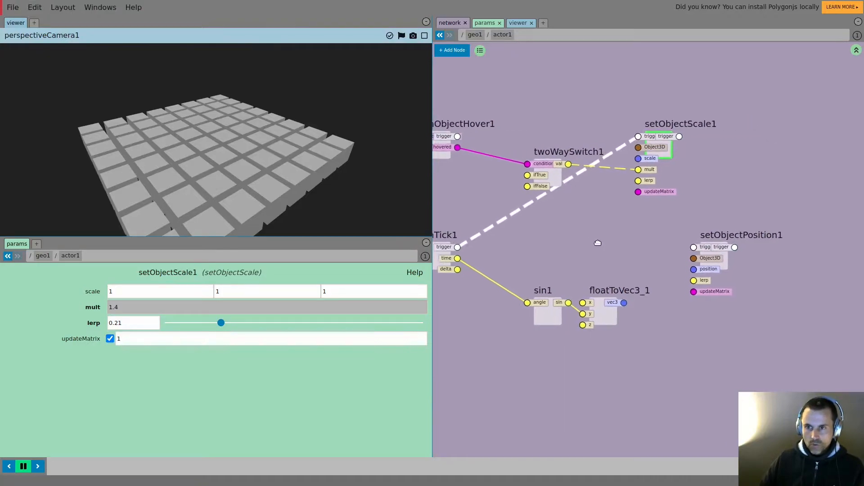
key(Tab)
text(set)
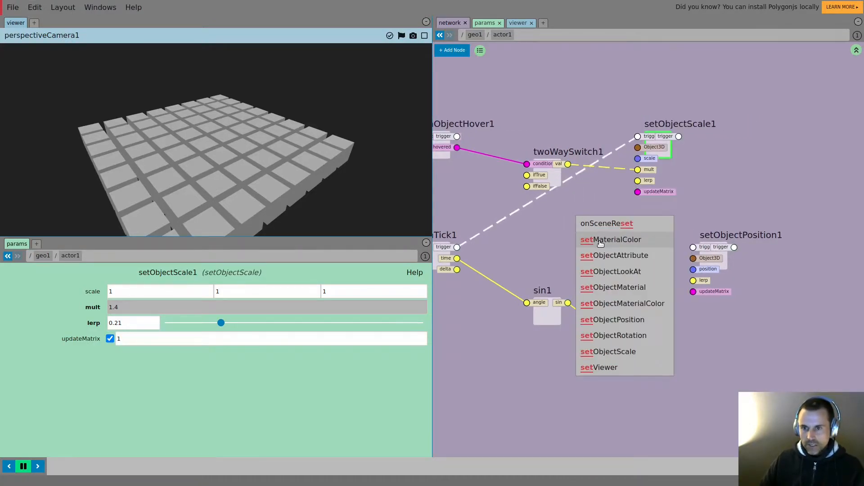
click(620, 304)
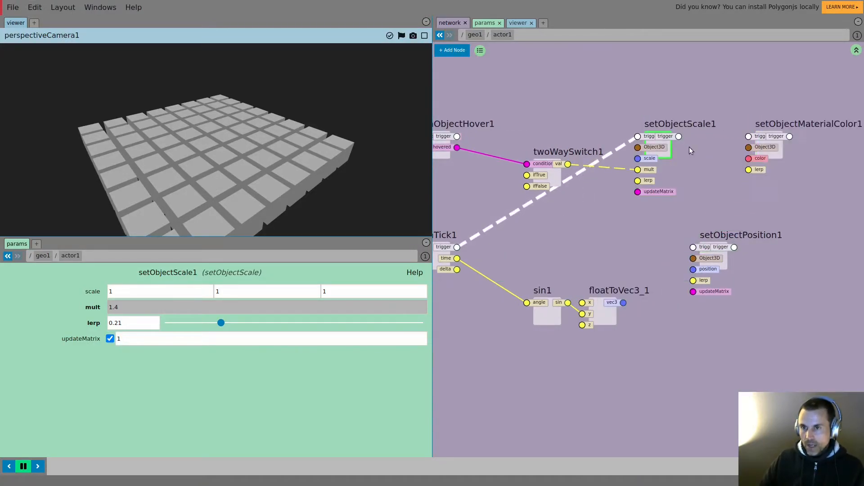
drag(678, 136, 731, 166)
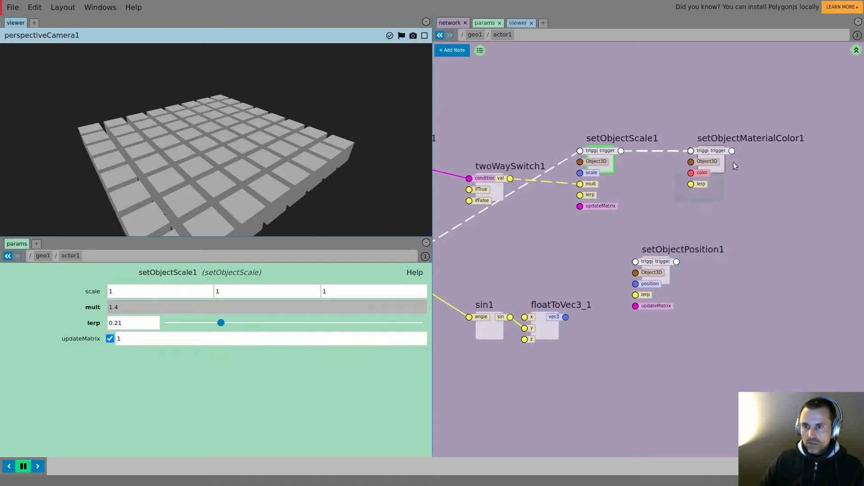
Set the color of setObjectMaterialColor1 to a bright red of about 0.92, 0, 0
click(730, 166)
click(114, 291)
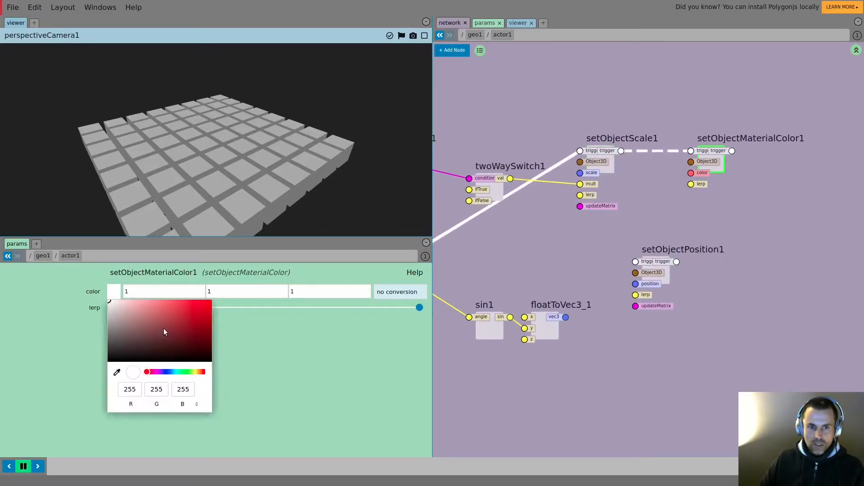
click(211, 305)
click(388, 174)
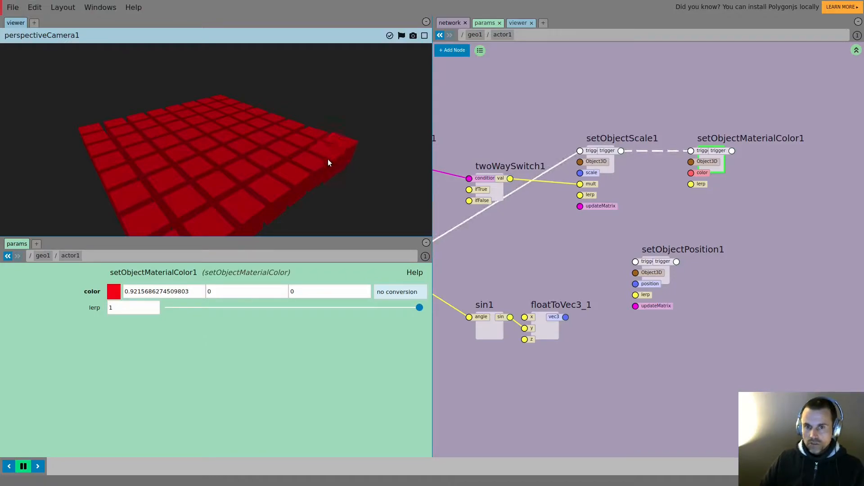
Move the setObjectPosition1 node further down and connect the onObjectHover1 trigger to the trigger input of setObjectScale1
drag(653, 274, 680, 358)
scroll(621, 265, down, 1)
middle_drag(624, 261, 685, 215)
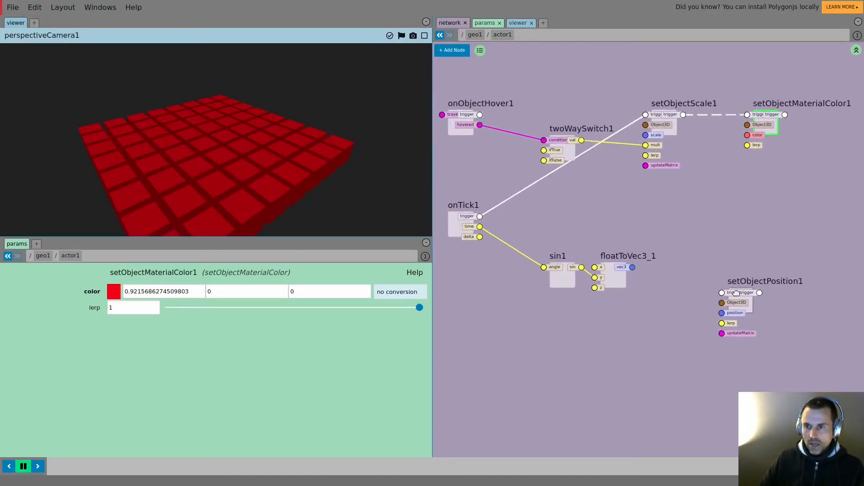
drag(735, 292, 735, 344)
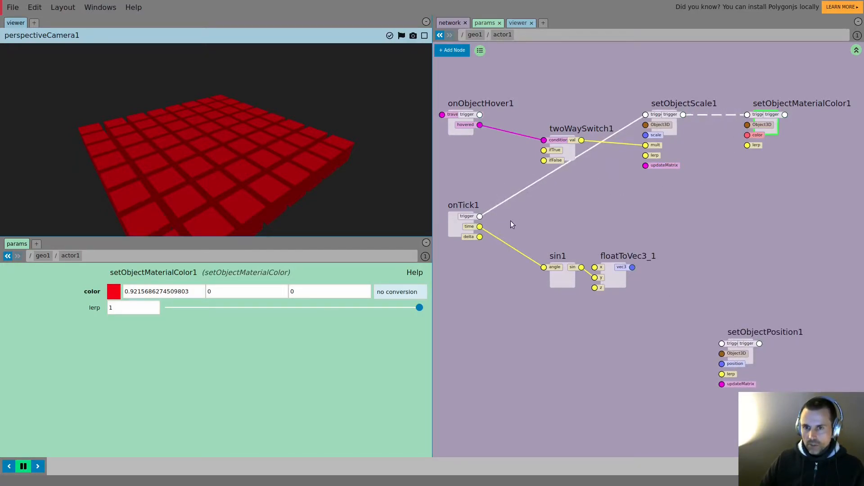
drag(479, 114, 645, 115)
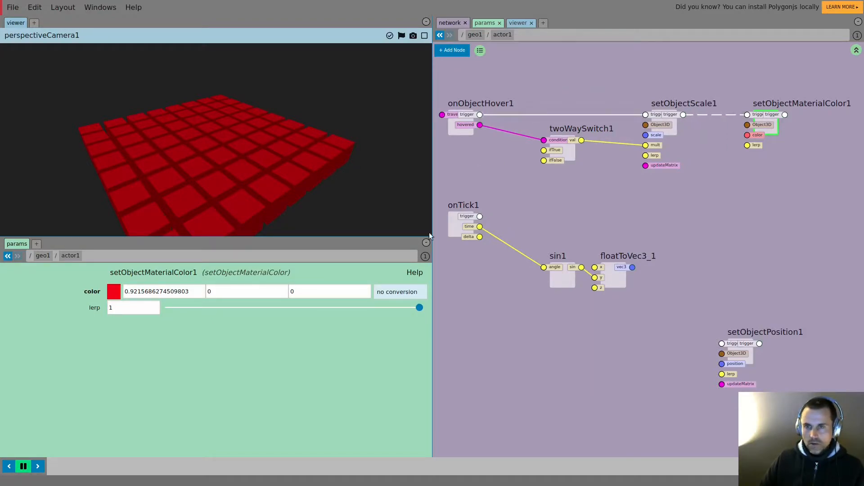
Set all three color components of setObjectMaterialColor1 to 1
triple_click(129, 297)
text(1)
key(BackSpace)
text(1)
key(Tab)
text(1)
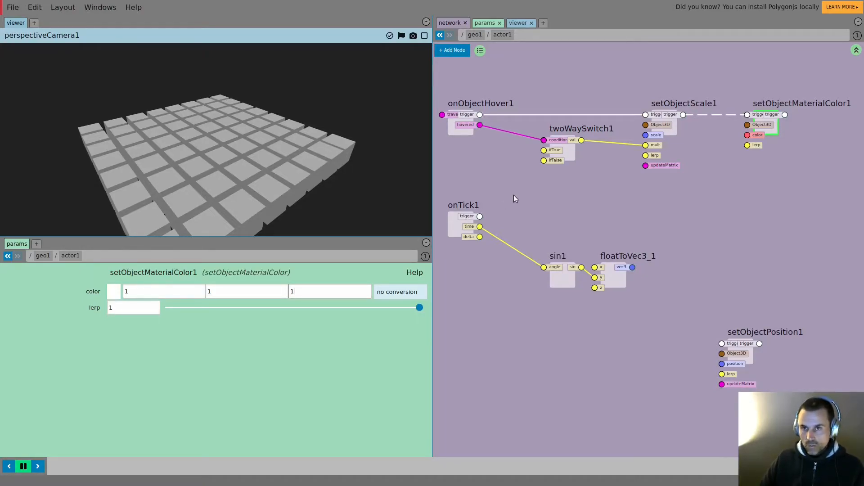
Split the network pane side by side, open a SceneTree in the new pane, and widen that pane
click(858, 22)
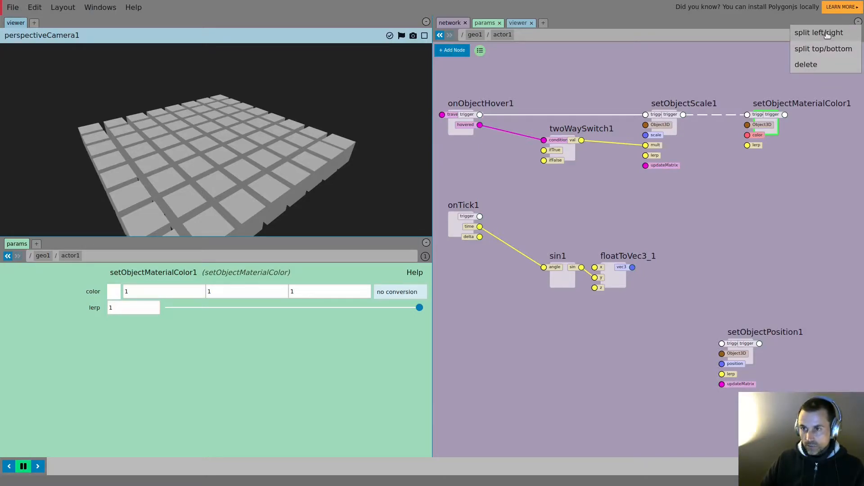
click(823, 34)
click(759, 22)
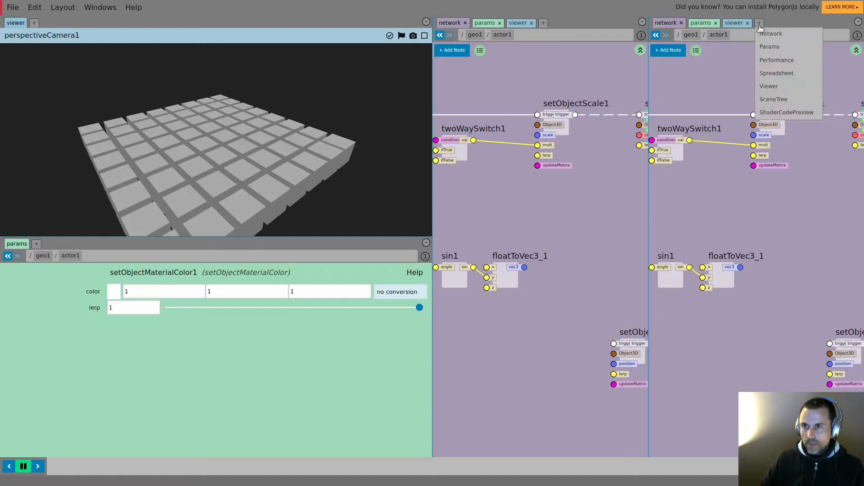
click(772, 99)
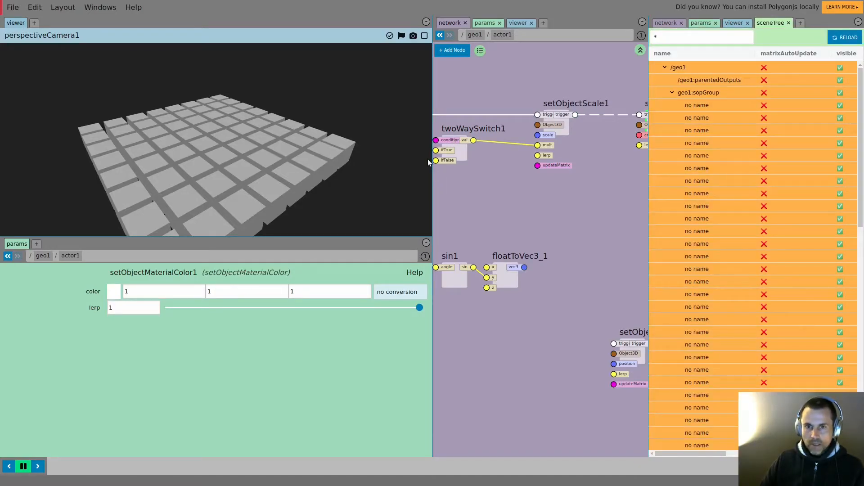
drag(431, 164, 270, 163)
drag(568, 217, 464, 223)
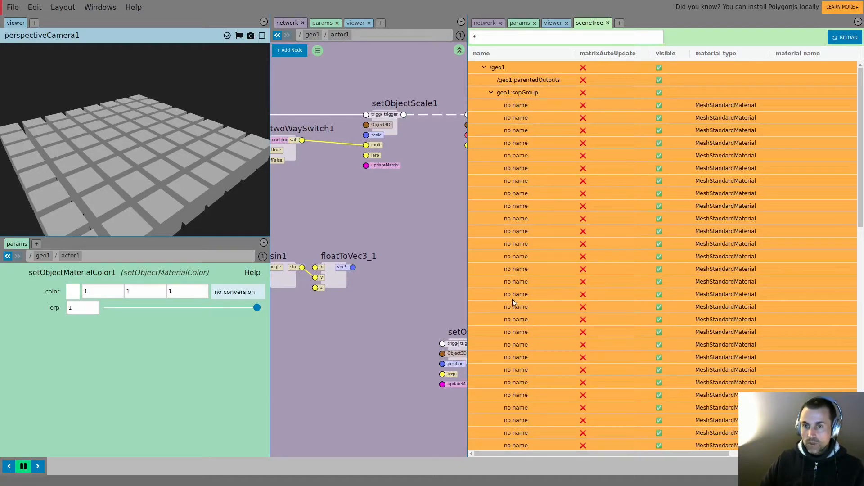
Toggle a cube's visibility off and on in the scene tree and examine the objects' material uuid column
drag(207, 185, 212, 193)
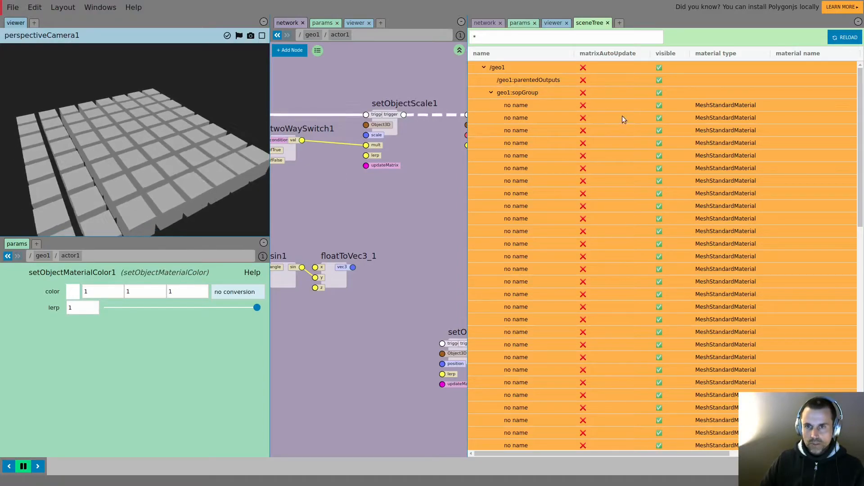
click(658, 118)
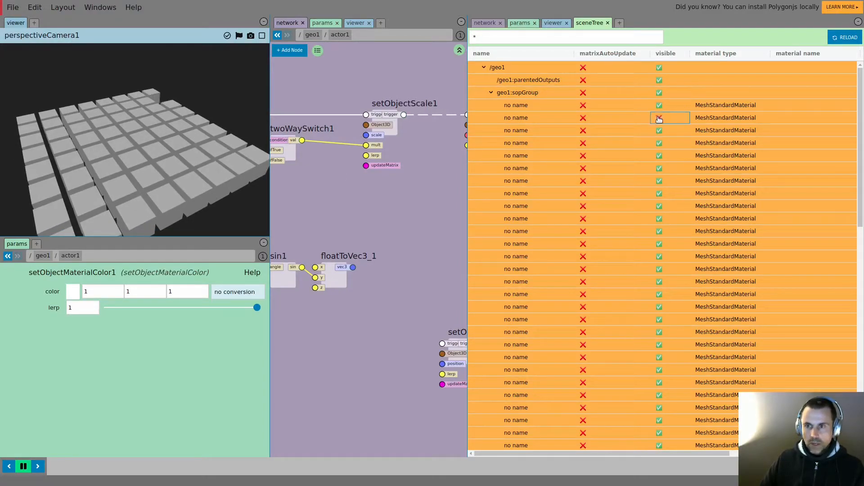
click(659, 110)
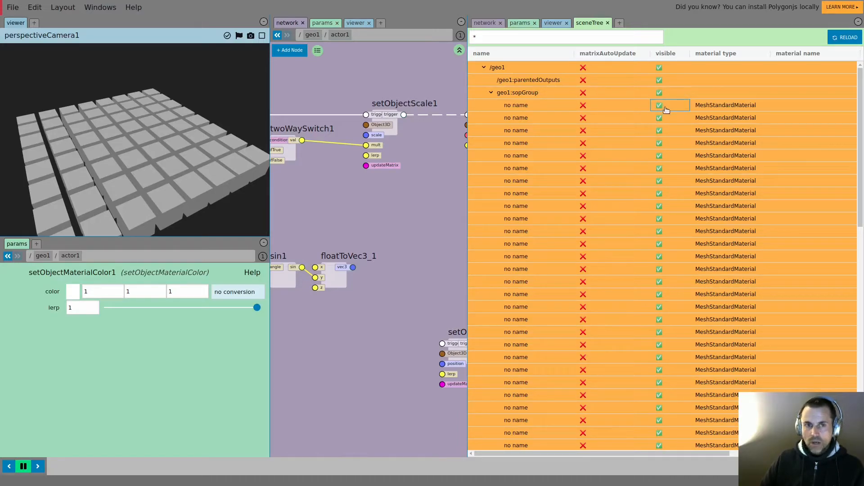
drag(552, 453, 677, 447)
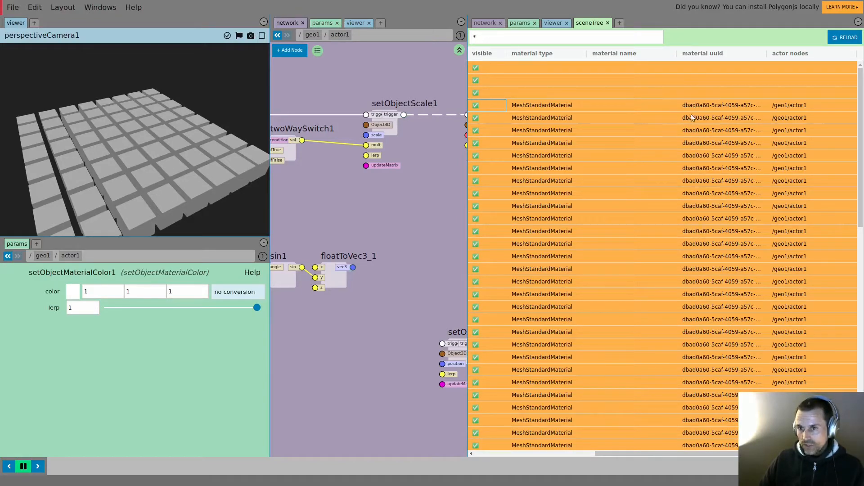
Widen the network pane by shrinking the scene tree, and go up from actor1 to the geo1 level
drag(469, 157, 631, 180)
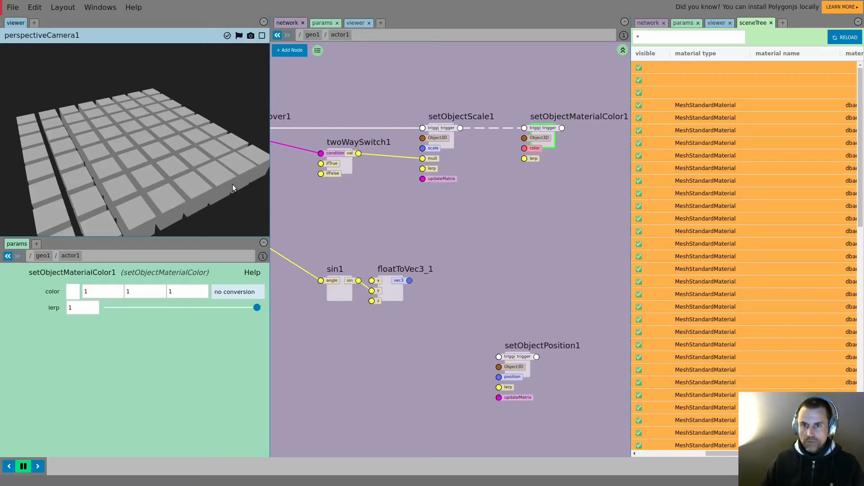
drag(500, 221, 442, 222)
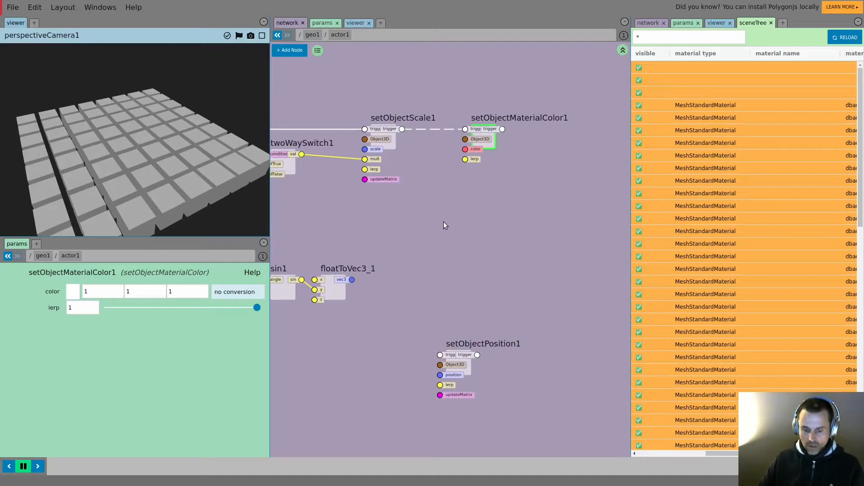
drag(445, 225, 428, 225)
key(u)
Add a material node after copy1, display its output, and assign ../MAT/meshStandard1 as its material
drag(425, 284, 467, 264)
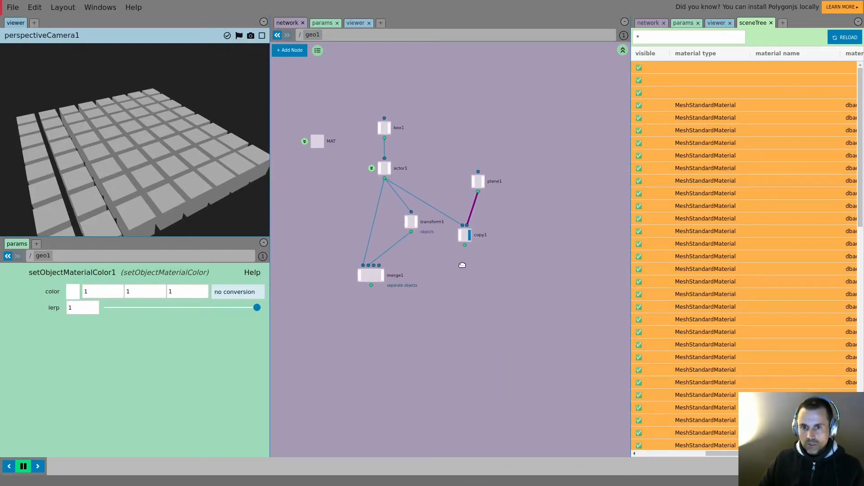
scroll(470, 267, up, 1)
key(Tab)
text(mate)
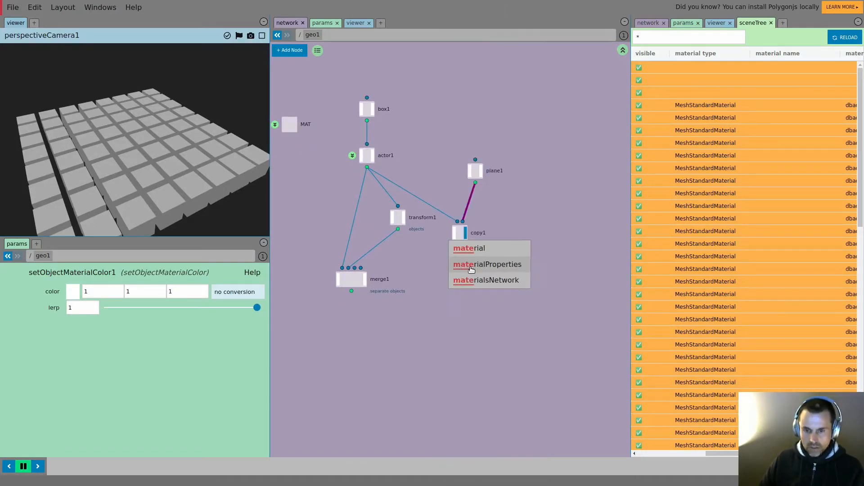
click(469, 254)
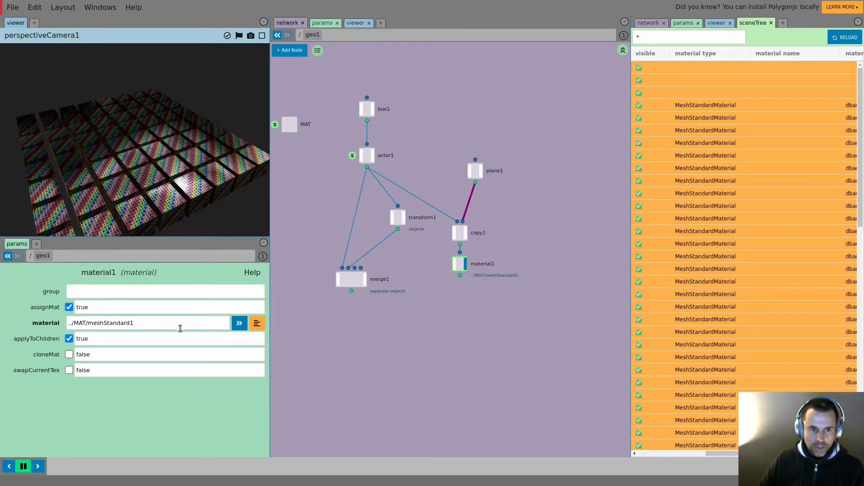
Open the referenced meshStandard1 material and disable its useMap and useEnvMap texture options
click(239, 323)
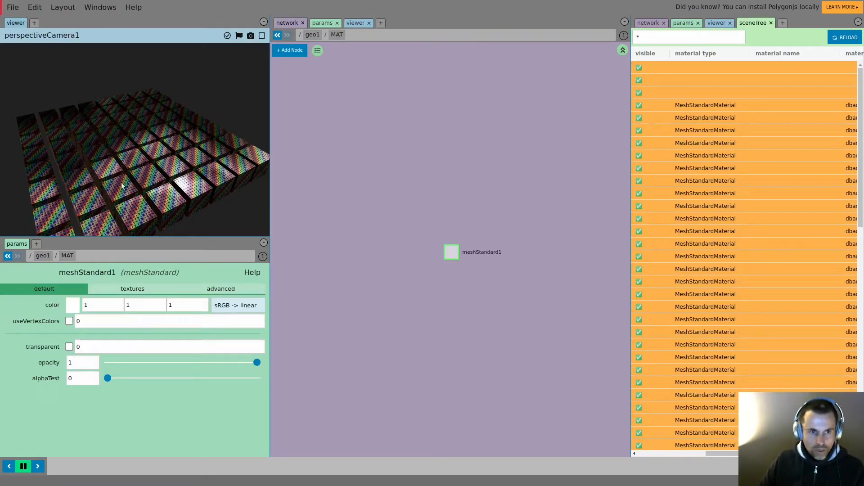
click(129, 290)
click(68, 305)
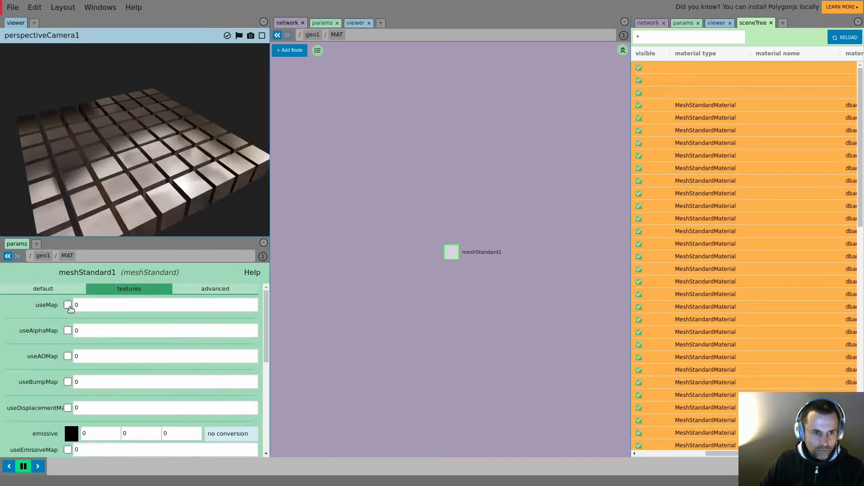
scroll(61, 351, down, 5)
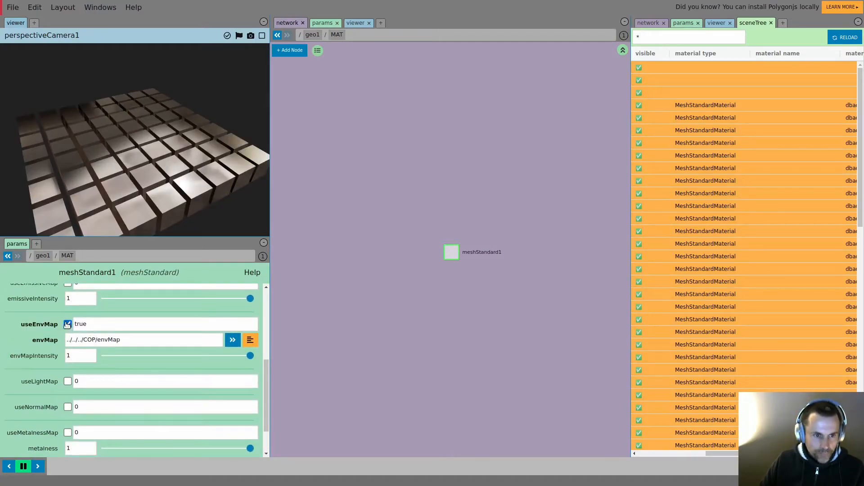
click(68, 324)
Set the metalness of meshStandard1 to 0 and its roughness to 1
scroll(62, 336, down, 1)
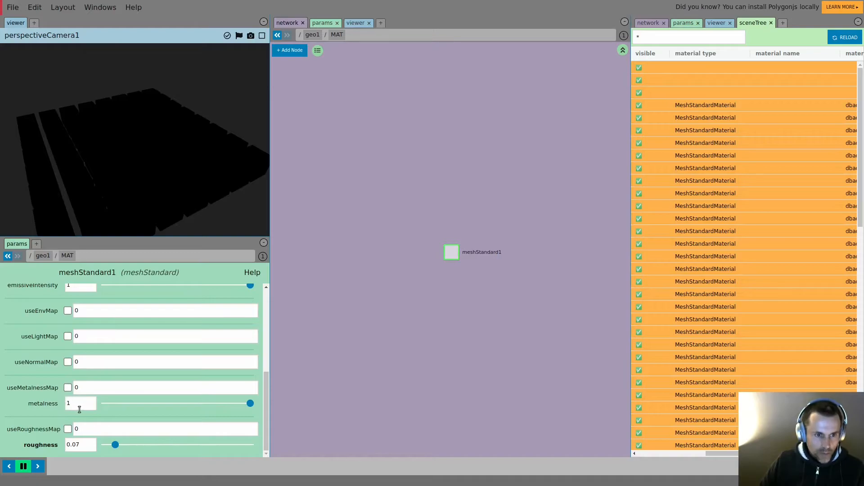
click(104, 403)
drag(116, 445, 250, 444)
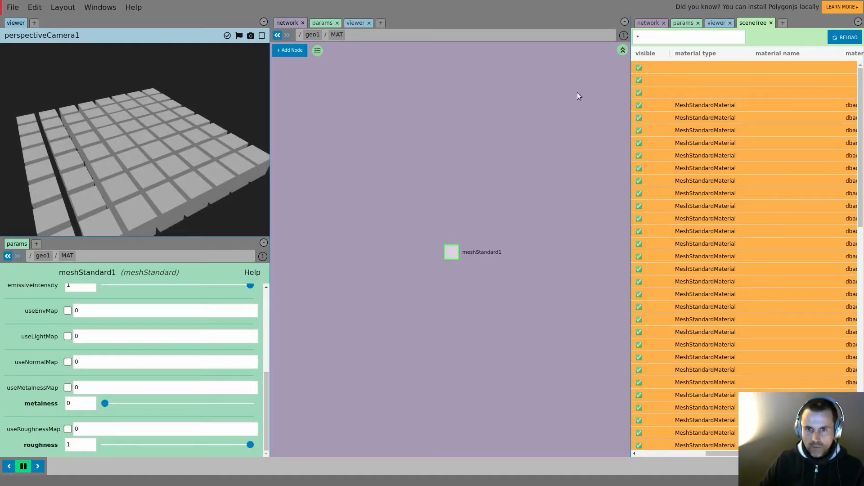
Return to geo1, enable cloneMat on material1, and reload the scene tree to check each object's material uuid
click(623, 50)
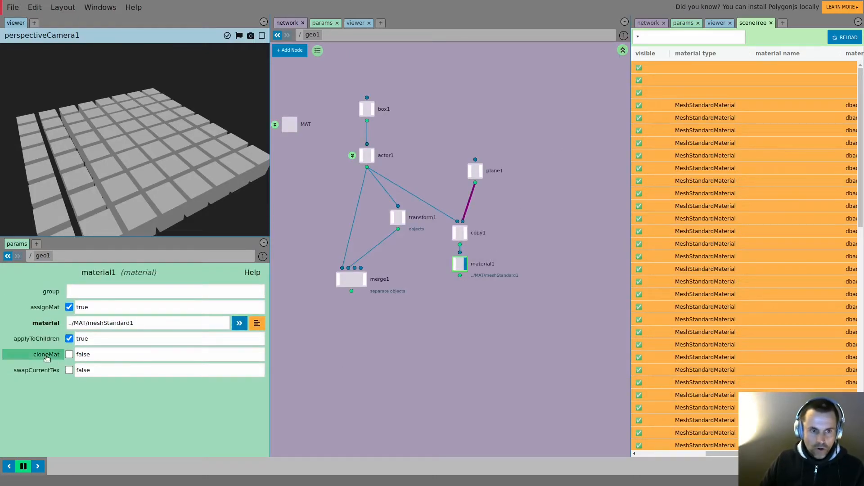
click(70, 355)
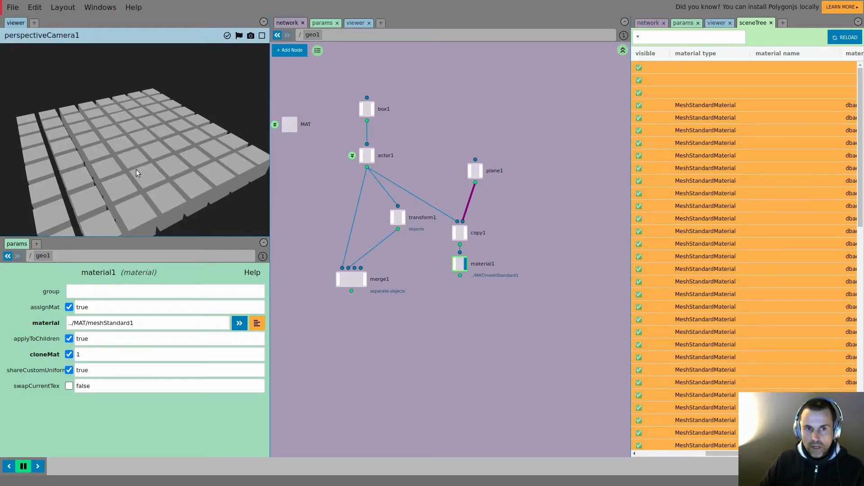
drag(717, 453, 760, 454)
click(841, 38)
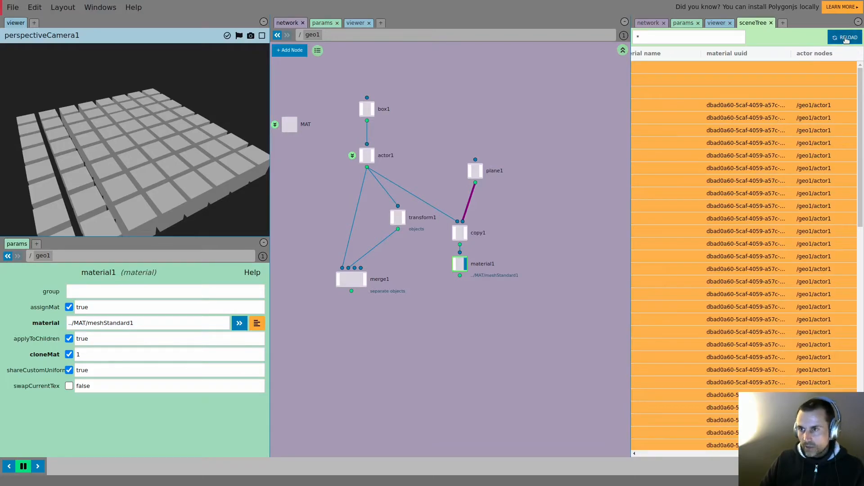
drag(756, 454, 763, 454)
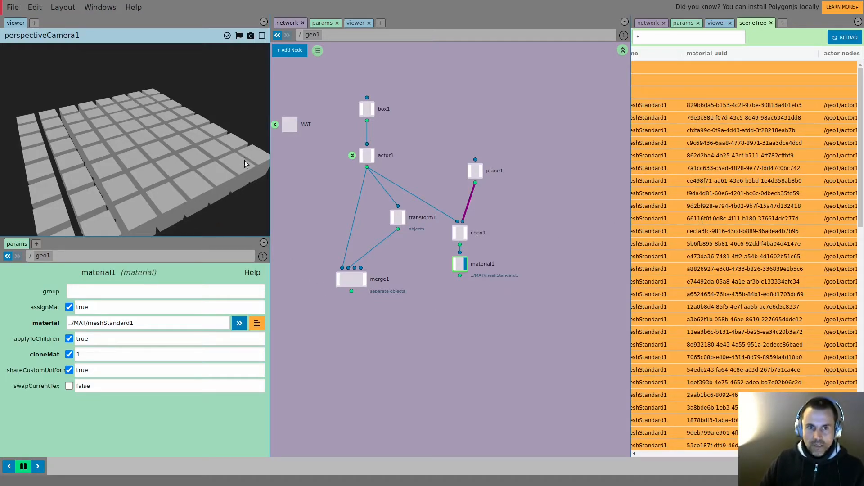
Inside the actor1 network, set the color of setObjectMaterialColor1 to red (1, 0, 0)
click(353, 155)
click(75, 295)
drag(157, 310, 333, 289)
middle_drag(309, 250, 378, 249)
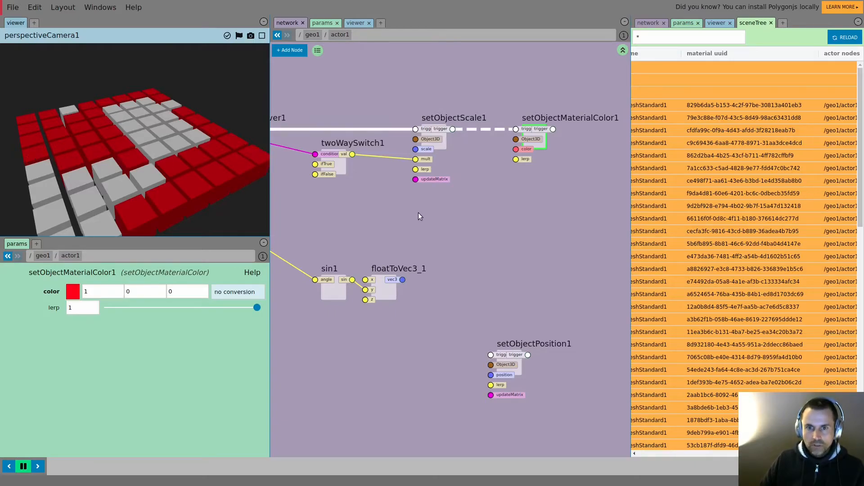
middle_drag(414, 215, 482, 182)
scroll(451, 194, down, 2)
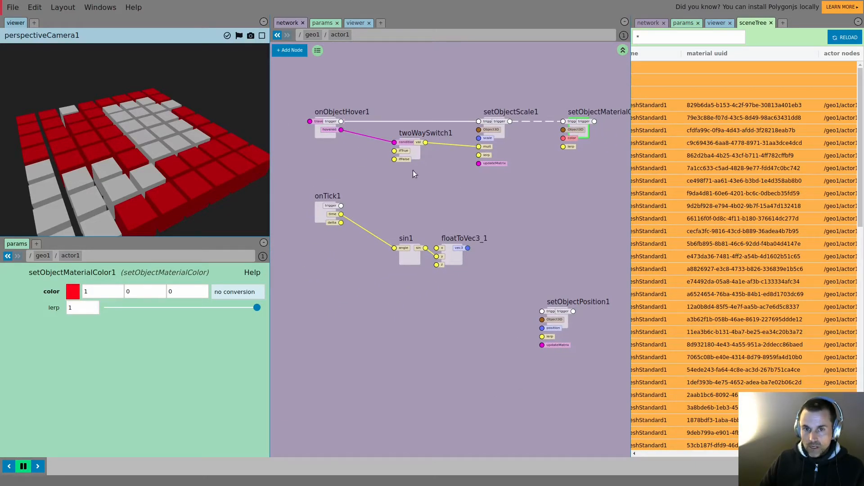
Space setObjectMaterialColor1 away from setObjectScale1 and connect onTick1's trigger to setObjectScale1's trigger input
drag(584, 132, 605, 132)
middle_drag(533, 186, 495, 159)
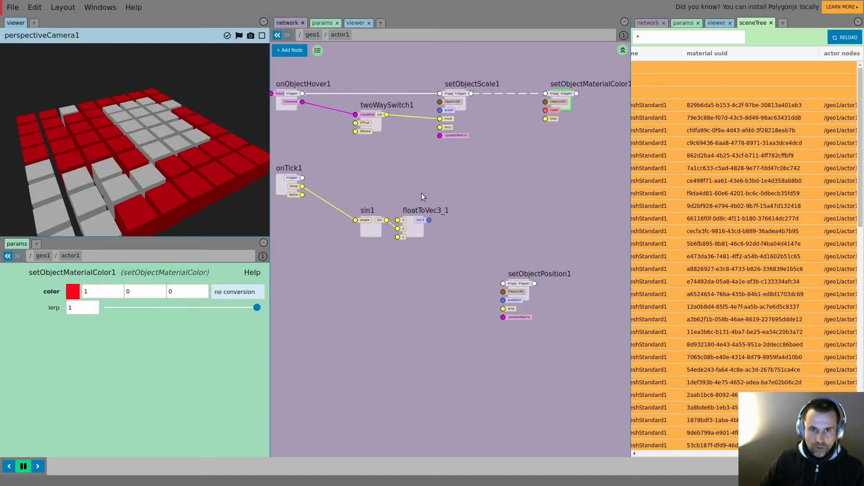
click(372, 127)
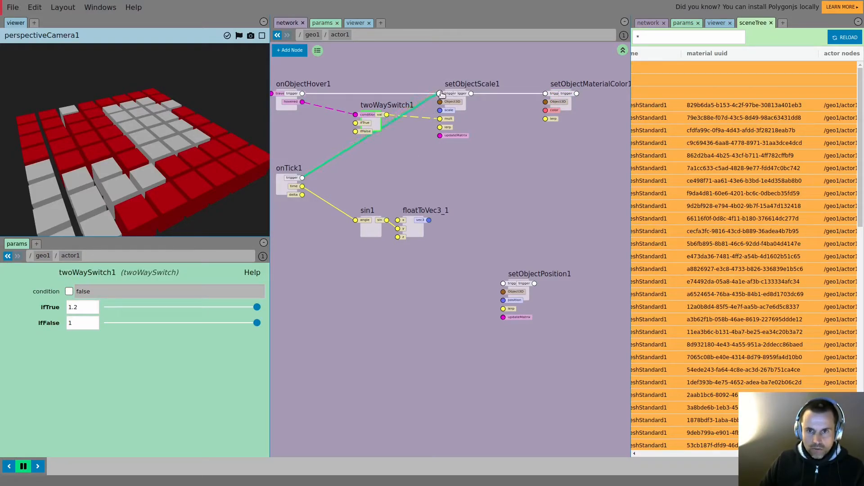
drag(441, 94, 441, 94)
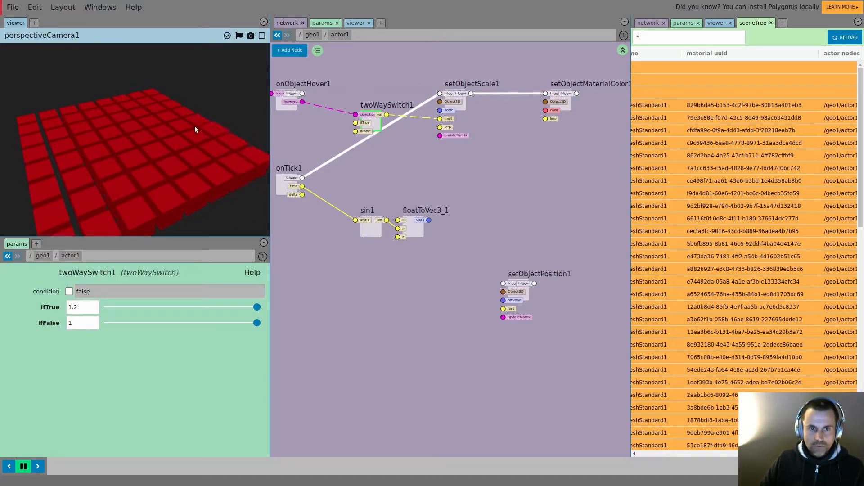
Duplicate twoWaySwitch1 with its hovered connection, place the copy below setObjectScale1, and shift setObjectMaterialColor1 further along to make room
key(ctrl+c)
key(ctrl+v)
drag(454, 248, 496, 206)
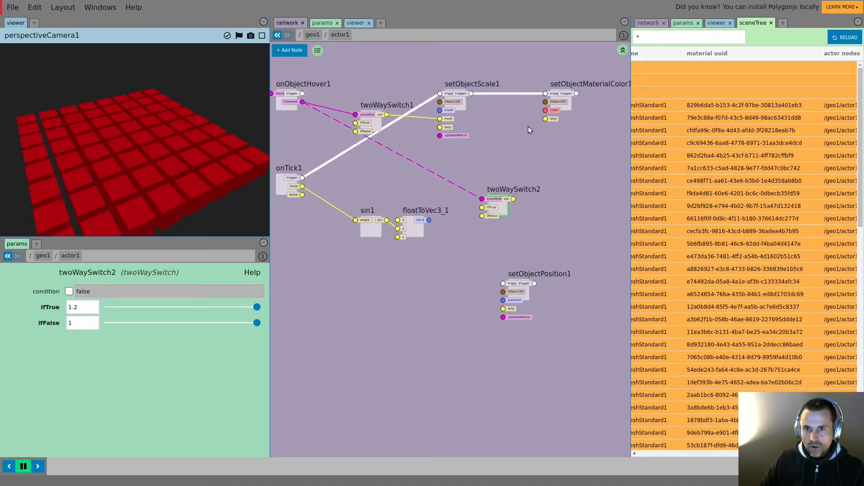
drag(563, 101, 584, 101)
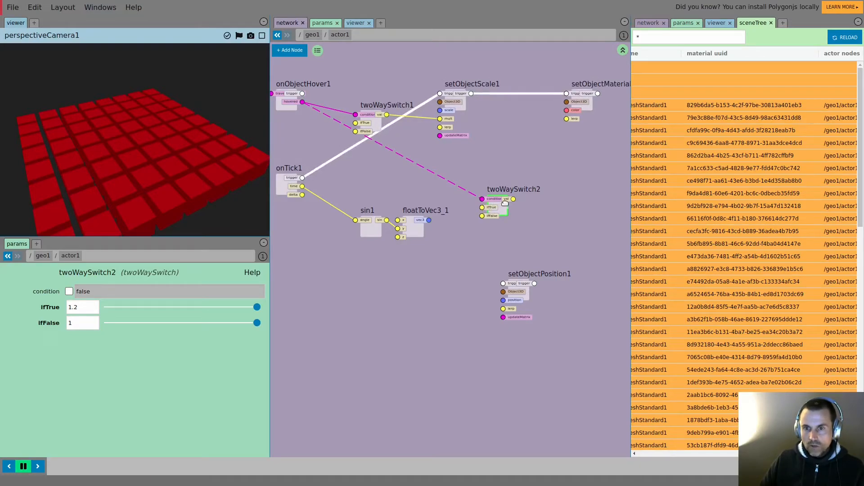
Move sin1 and floatToVec3_1 out of the way and add a constant node beside twoWaySwitch2
drag(436, 258, 349, 295)
key(Tab)
text(co)
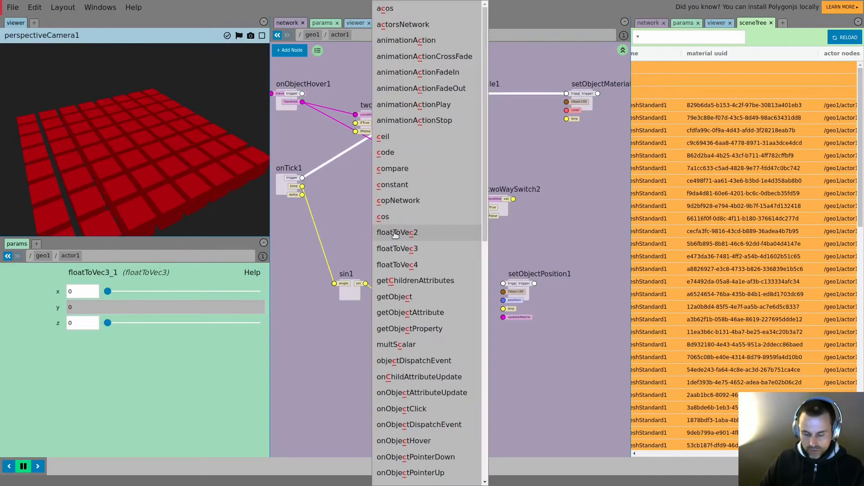
text(ns)
click(400, 218)
click(401, 221)
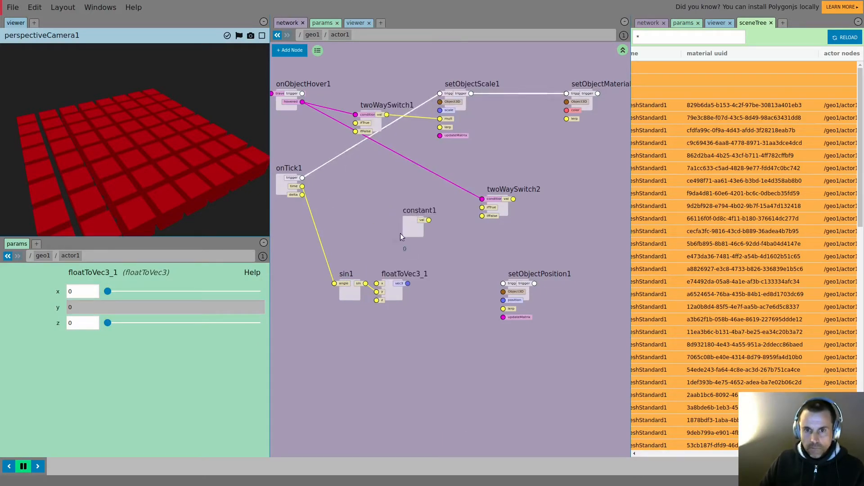
Set the constant1 type to color and its color to red (1, 0, 0)
click(92, 292)
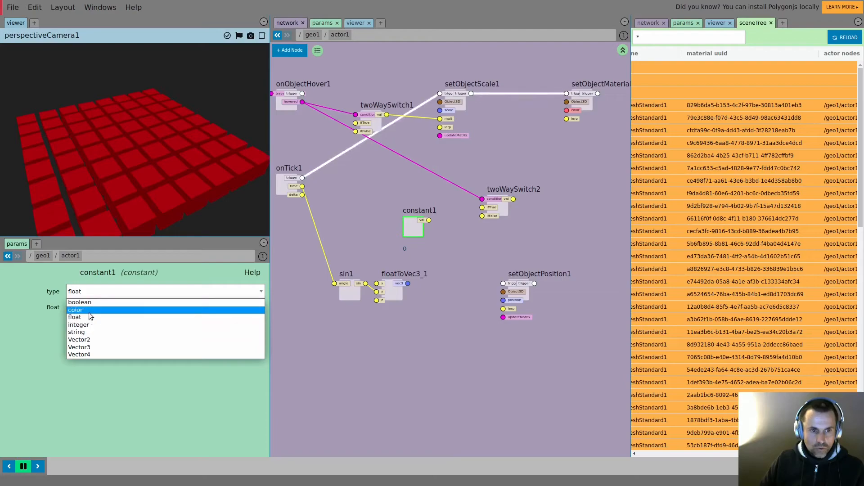
click(138, 305)
click(74, 311)
drag(113, 330, 239, 287)
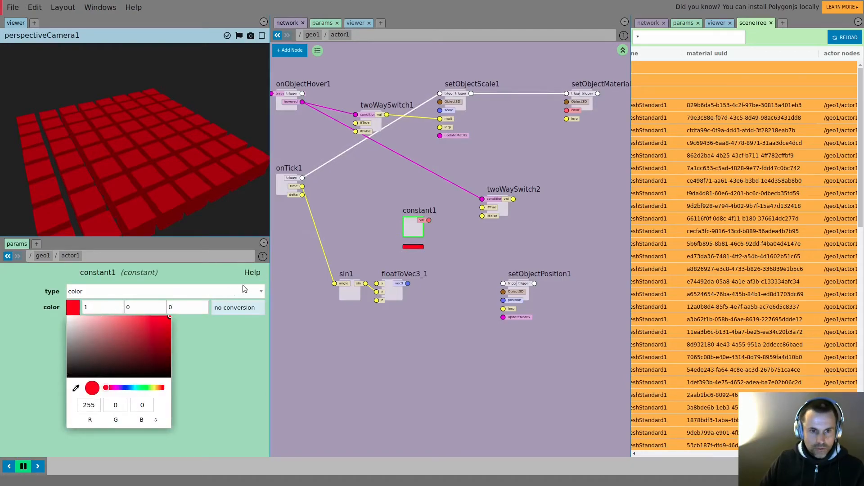
Duplicate constant1, place the copy beneath it, and set the copy's color to white (1, 1, 1)
click(403, 233)
drag(404, 235, 405, 212)
key(ctrl+v)
drag(456, 246, 415, 247)
click(75, 310)
drag(135, 329, 68, 318)
Wire constant1 to ifTrue and constant2 to ifFalse of twoWaySwitch2, with its output feeding the color of setObjectMaterialColor1
click(379, 209)
drag(474, 212, 478, 214)
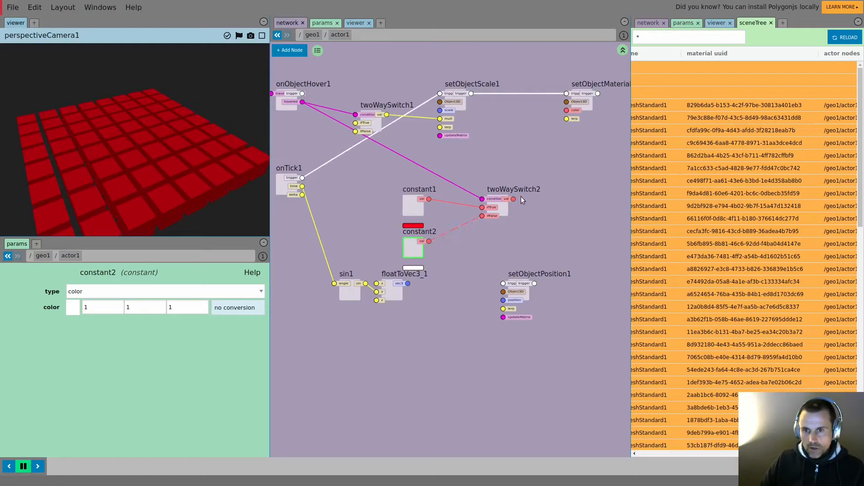
drag(568, 112, 566, 111)
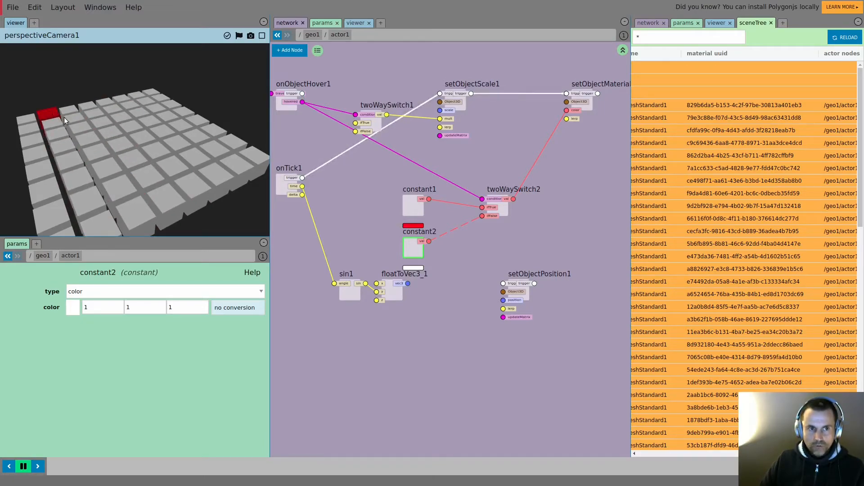
Set the lerp of setObjectMaterialColor1 to 0.2
click(592, 115)
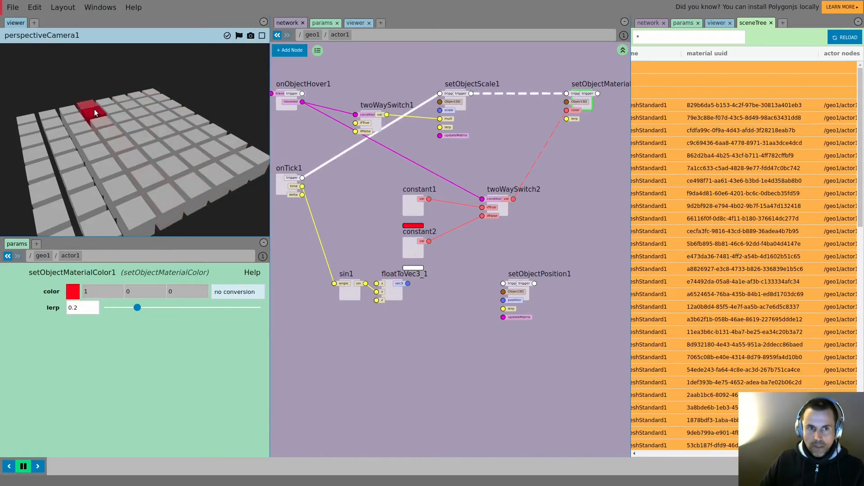
middle_drag(590, 165, 561, 172)
scroll(541, 187, down, 1)
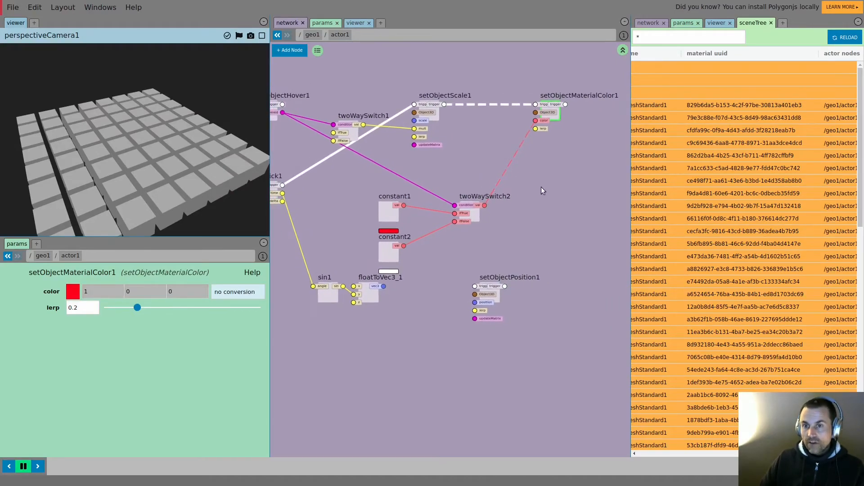
Remove the pane containing the scene tree to give the actor1 network more room
click(858, 22)
click(803, 65)
middle_drag(705, 188, 671, 202)
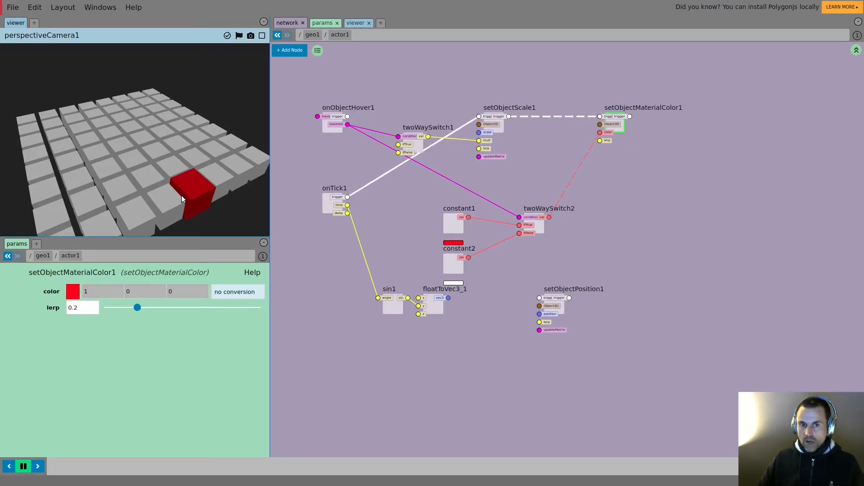
Move setObjectMaterialColor1 further away, duplicate twoWaySwitch1 beside twoWaySwitch2, and connect the copy's output to the material color node's lerp
drag(621, 128, 642, 128)
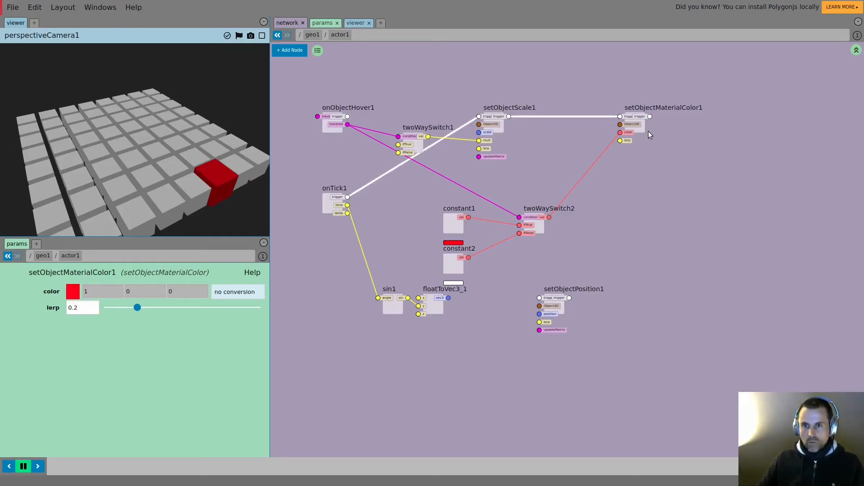
drag(636, 127, 660, 123)
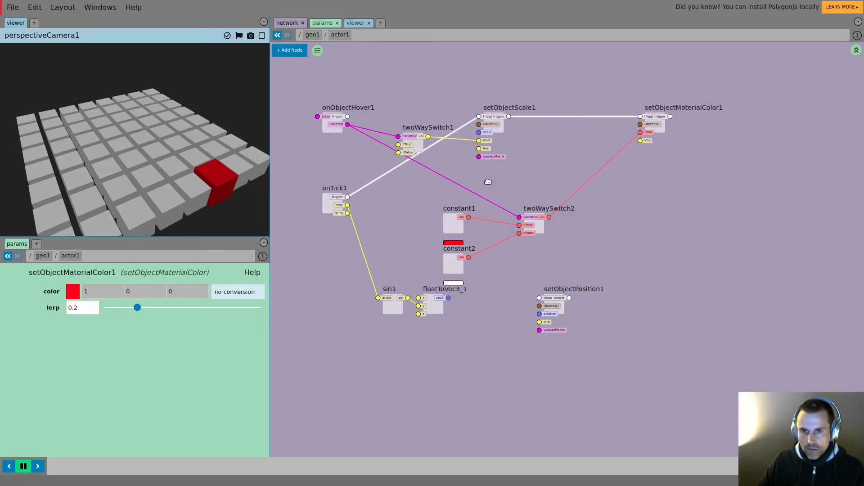
click(419, 132)
key(ctrl+c)
key(ctrl+v)
drag(574, 236, 640, 141)
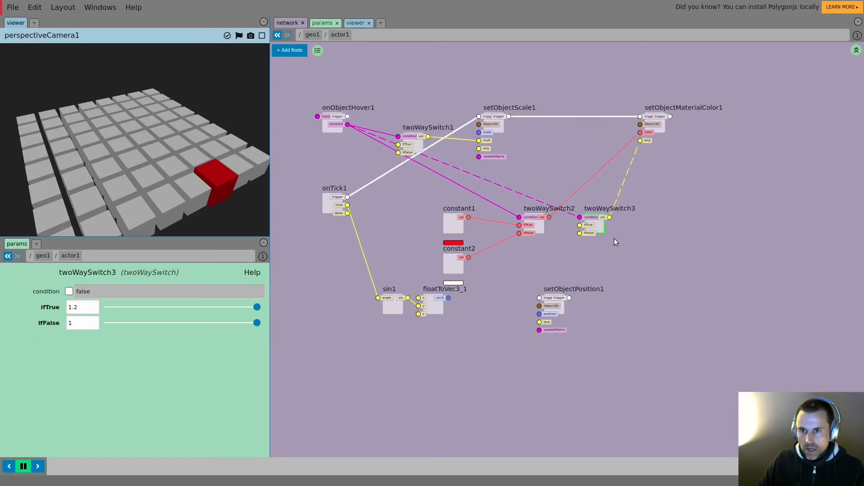
Set twoWaySwitch3's ifTrue to 0.2 and ifFalse to 0.01
click(137, 308)
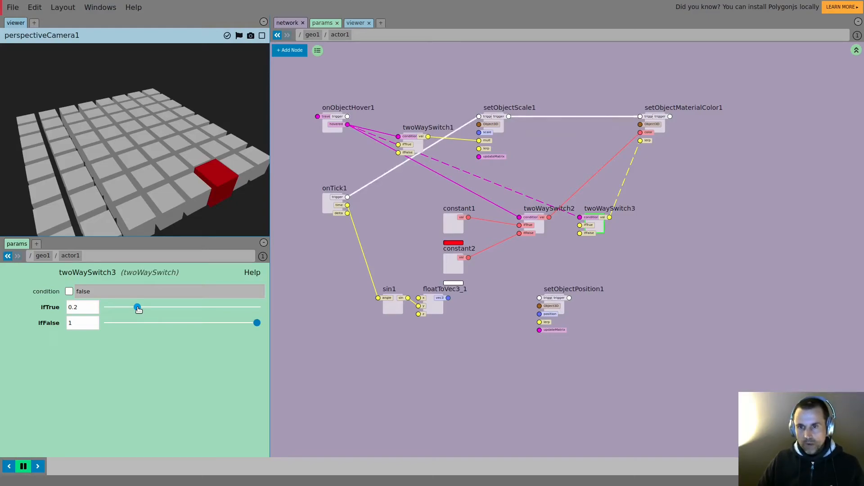
click(83, 323)
text(.01)
key(Return)
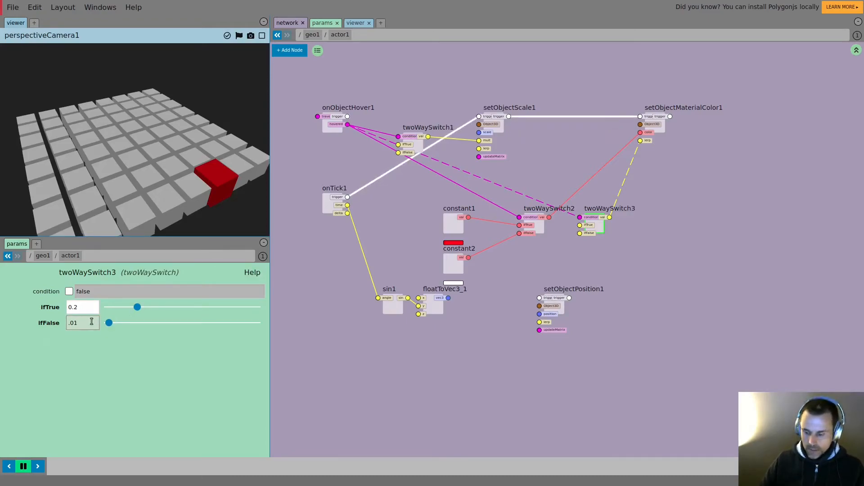
text(0)
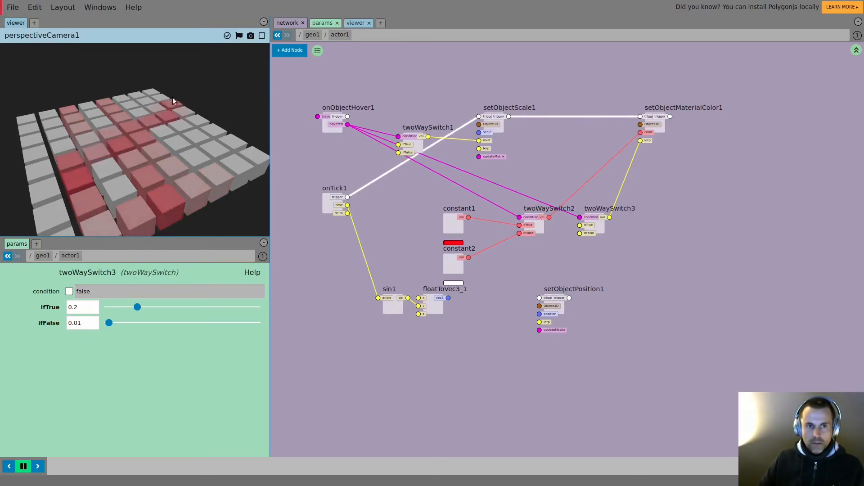
Return to geo1, set the plane1 size to 14 by 14, and inspect the larger cube grid from another angle
middle_drag(583, 170, 623, 178)
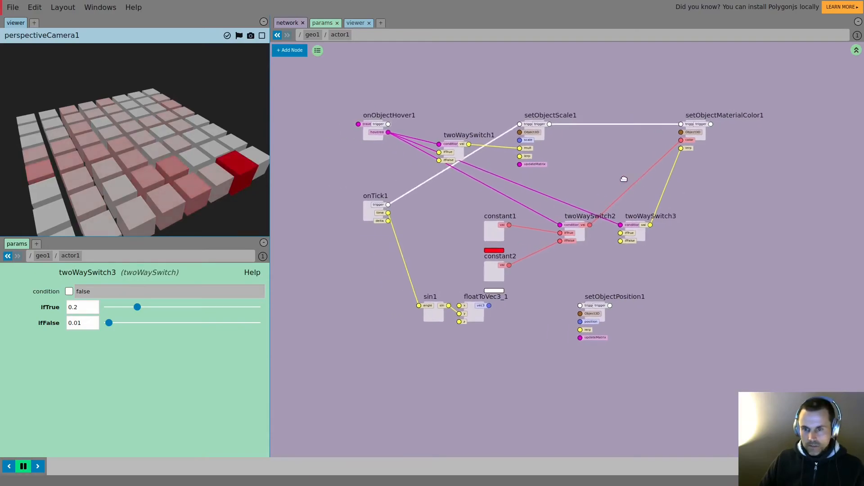
key(u)
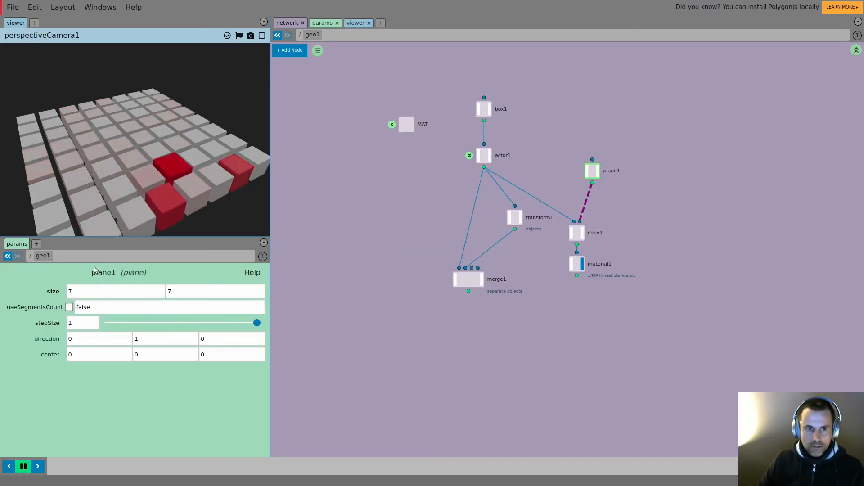
drag(43, 295, 63, 295)
drag(133, 120, 110, 191)
drag(54, 291, 54, 291)
drag(79, 160, 174, 136)
drag(95, 144, 119, 174)
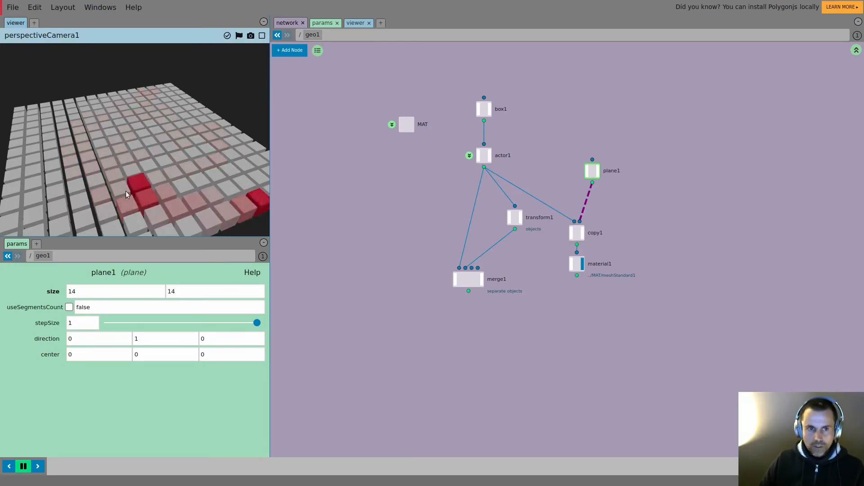
drag(59, 192, 126, 190)
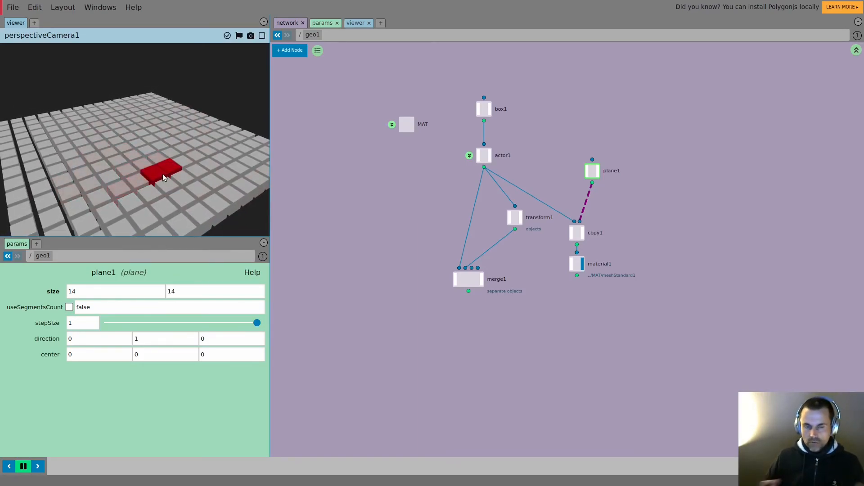
Reopen actor1 and delete the unused sin1, floatToVec3_1 and setObjectPosition1 nodes
double_click(483, 155)
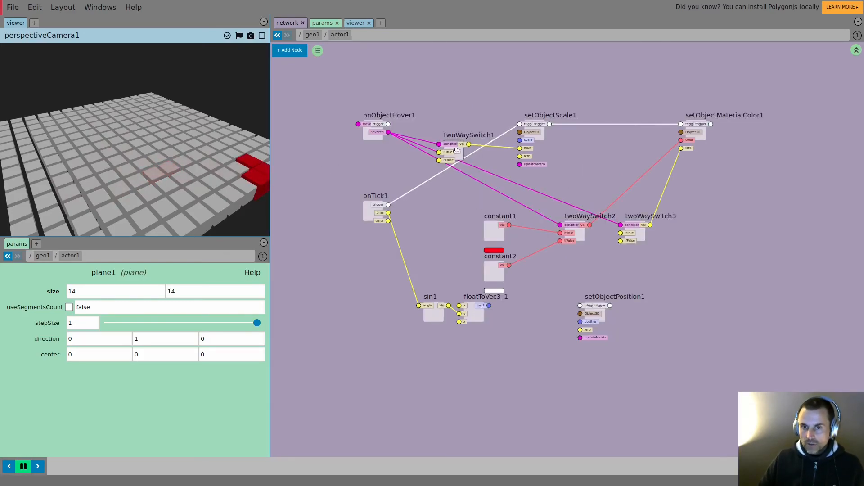
drag(390, 328, 679, 346)
key(Delete)
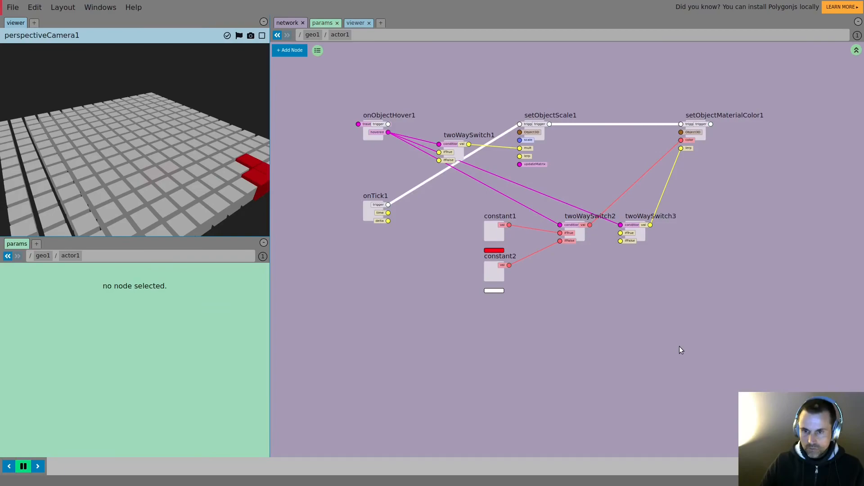
Tidy the actor1 layout: onTick1 above twoWaySwitch1, onObjectHover1 below it, and both constants, twoWaySwitch2 and twoWaySwitch3 spread apart
drag(377, 216, 418, 95)
drag(373, 132, 374, 191)
drag(463, 324, 476, 272)
drag(579, 233, 579, 192)
drag(643, 240, 624, 260)
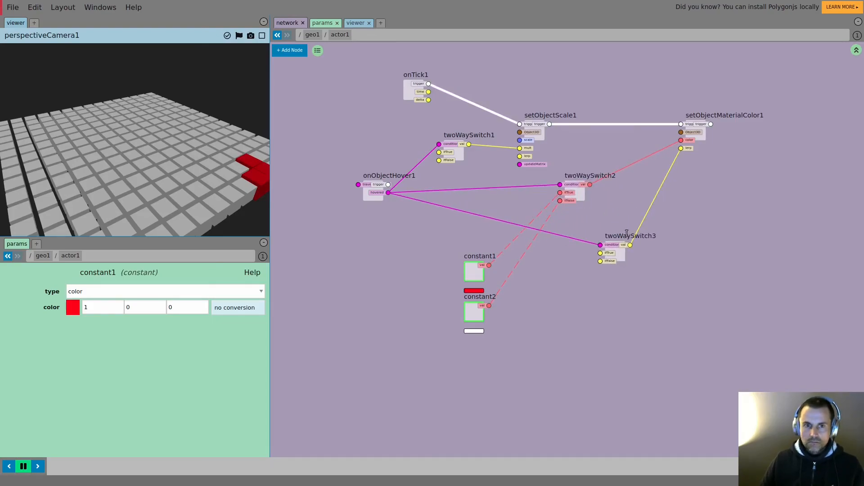